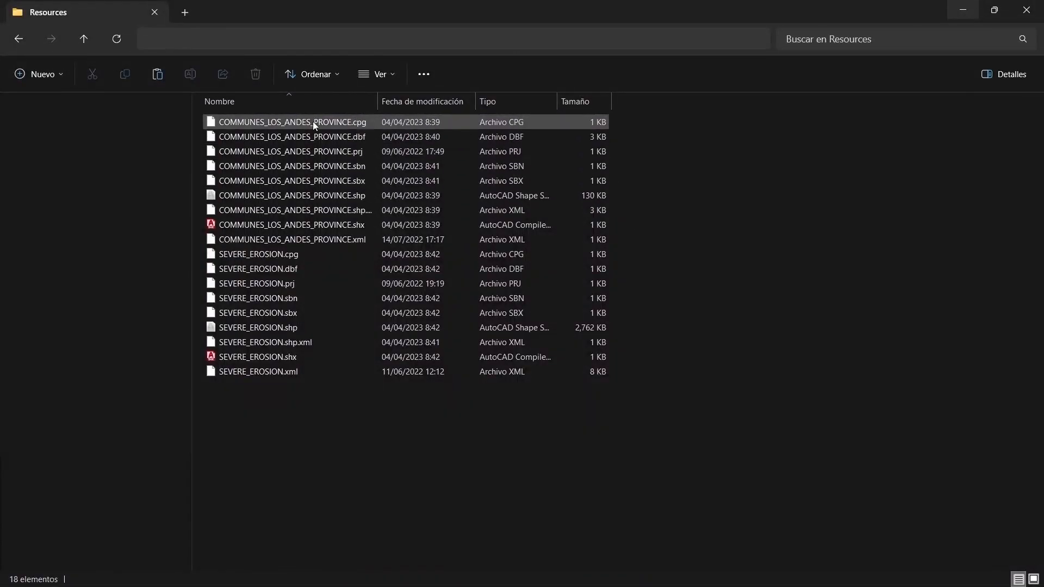
Compress all COMMUNES_LOS_ANDES_PROVINCE files into a ZIP archive named Communes.
{"action": "left_click", "coordinate": [312, 121]}
{"action": "left_click", "coordinate": [300, 240], "text": "shift"}
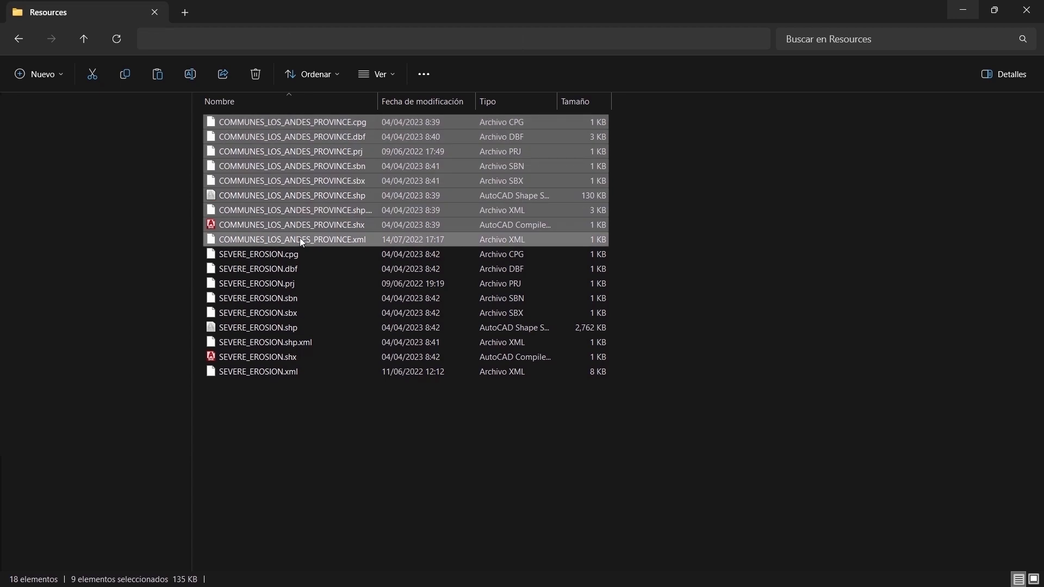
{"action": "right_click", "coordinate": [301, 241]}
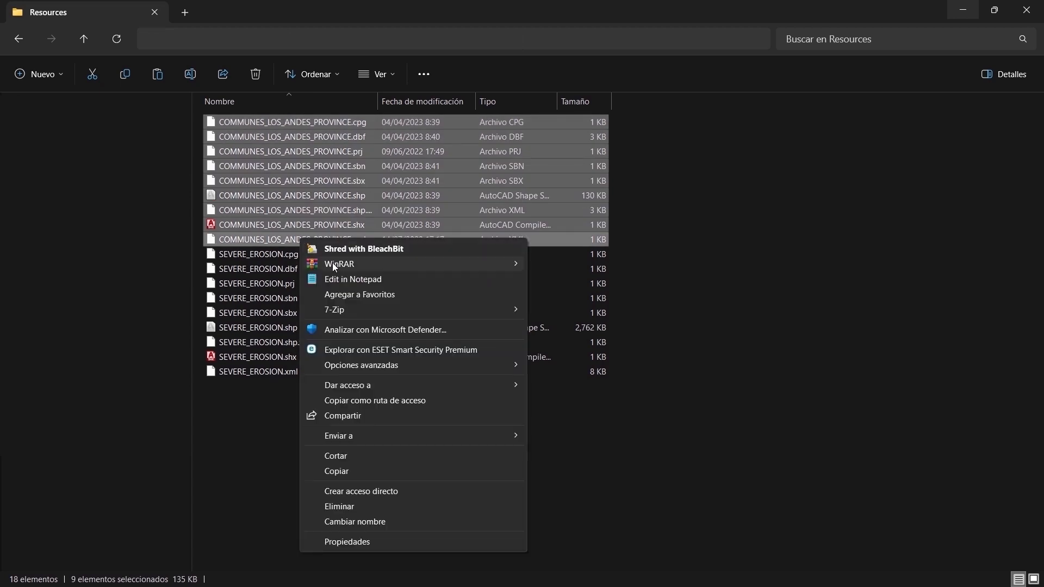
{"action": "mouse_move", "coordinate": [333, 265]}
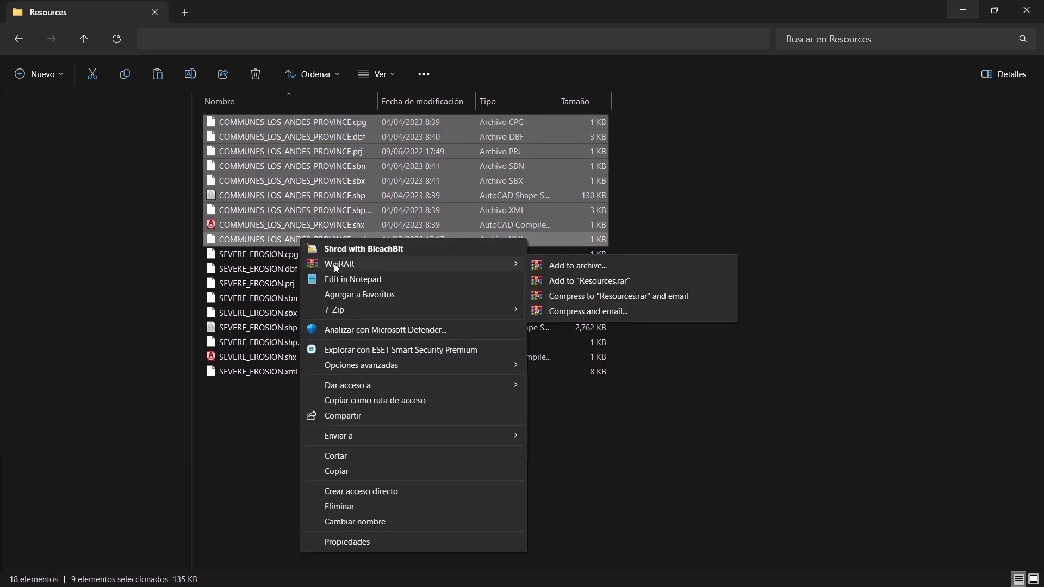
{"action": "left_click", "coordinate": [563, 268]}
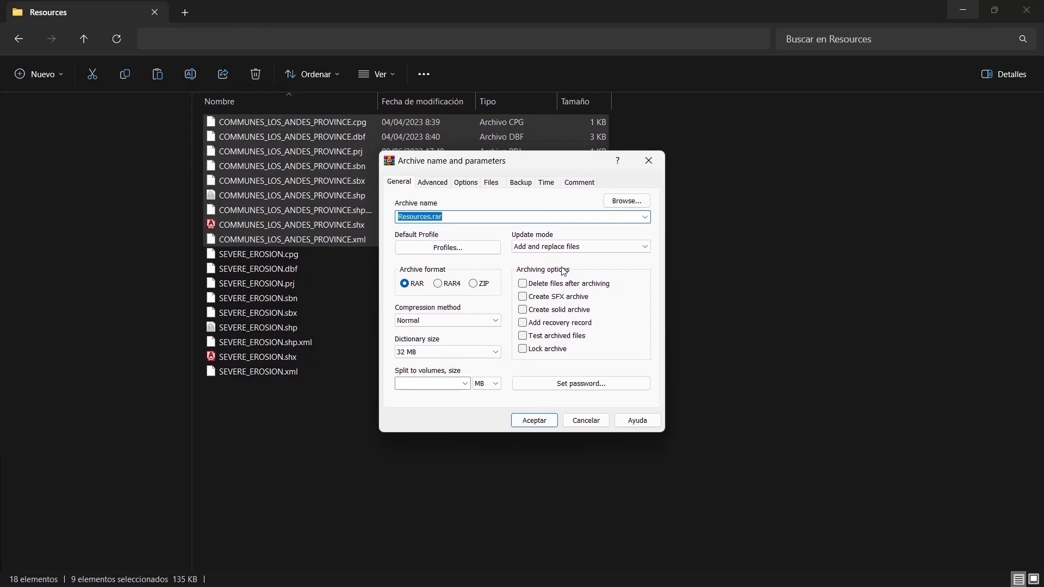
{"action": "key", "text": "BackSpace"}
{"action": "type", "text": "Communes.zip"}
{"action": "left_click", "coordinate": [477, 285]}
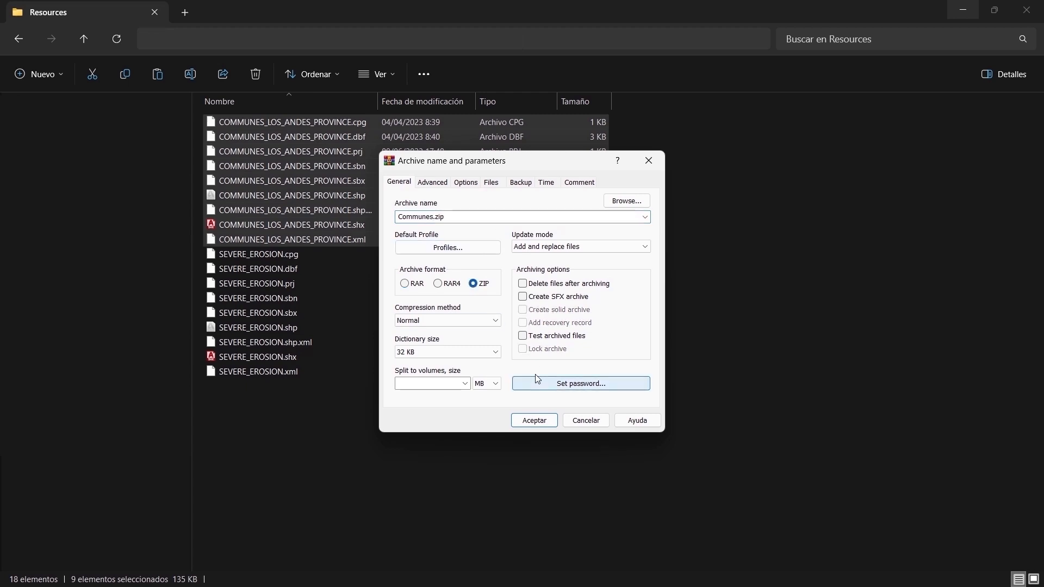
{"action": "left_click", "coordinate": [533, 423]}
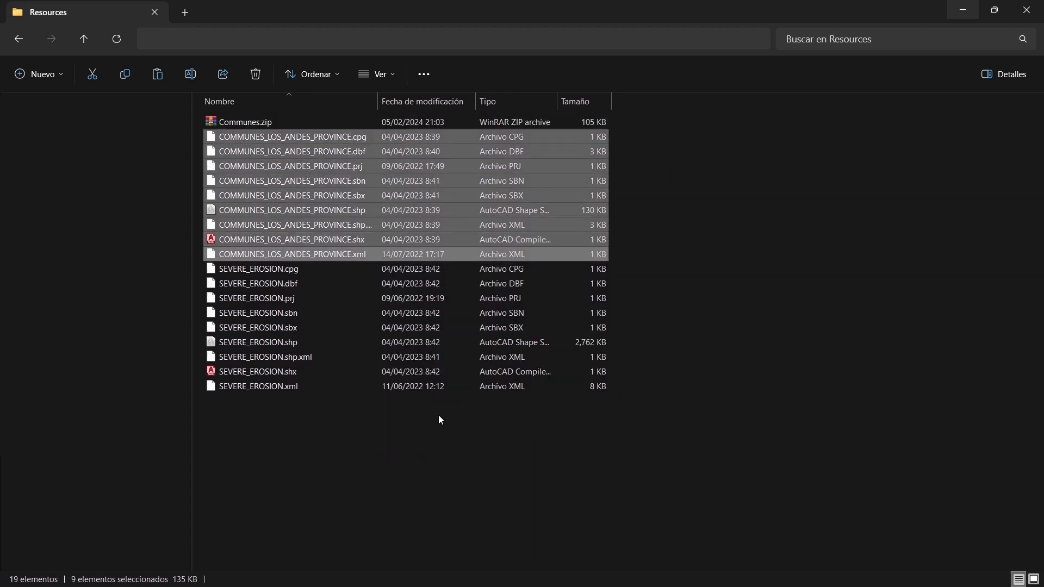
Compress all SEVERE_EROSION files into a ZIP archive named Erosion.
{"action": "left_click_drag", "start_coordinate": [293, 419], "coordinate": [258, 272]}
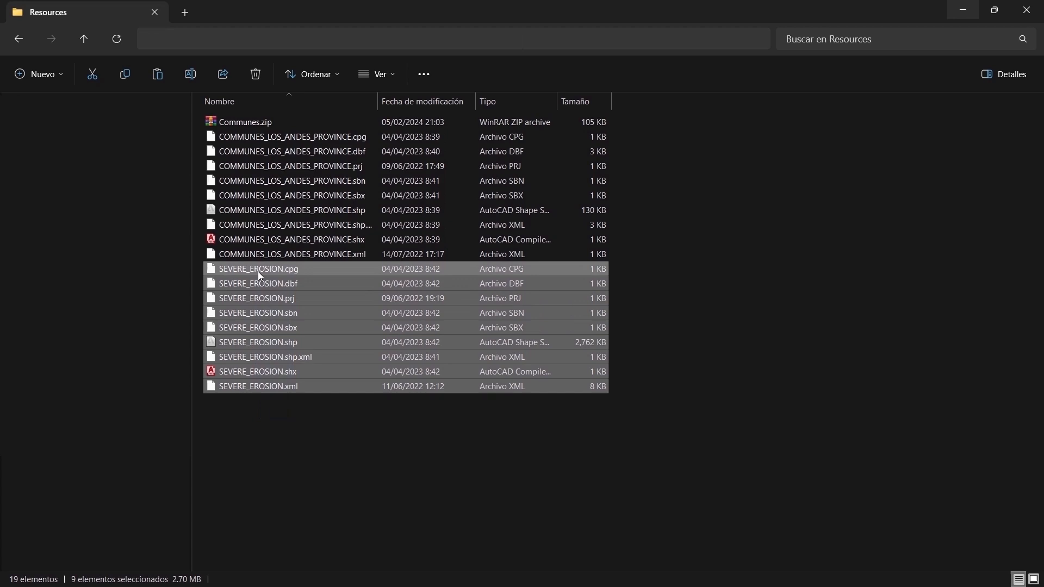
{"action": "right_click", "coordinate": [258, 272]}
{"action": "mouse_move", "coordinate": [451, 301]}
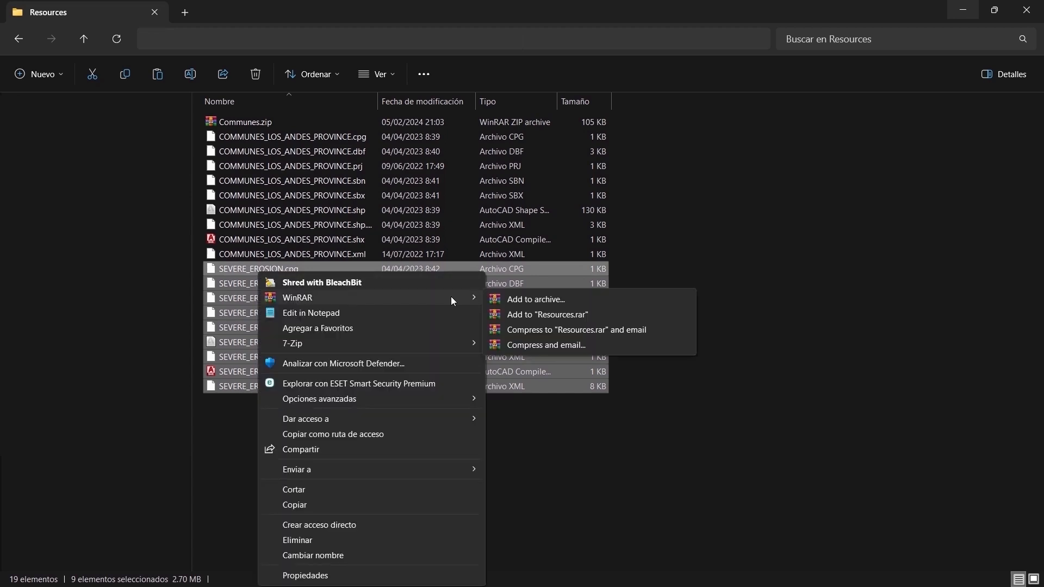
{"action": "left_click", "coordinate": [514, 299]}
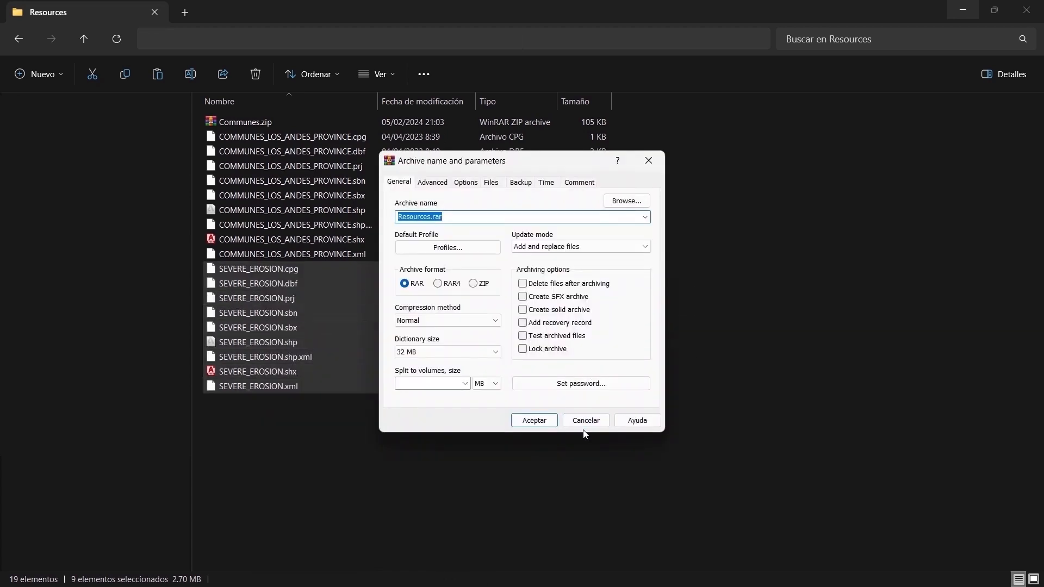
{"action": "type", "text": "Erosion"}
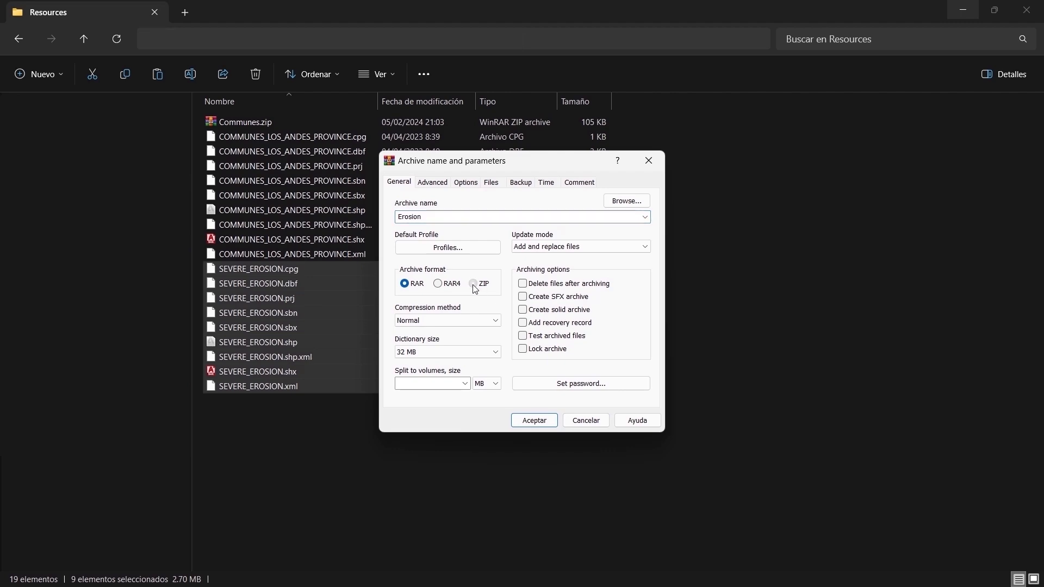
{"action": "left_click", "coordinate": [474, 284]}
{"action": "left_click", "coordinate": [540, 425]}
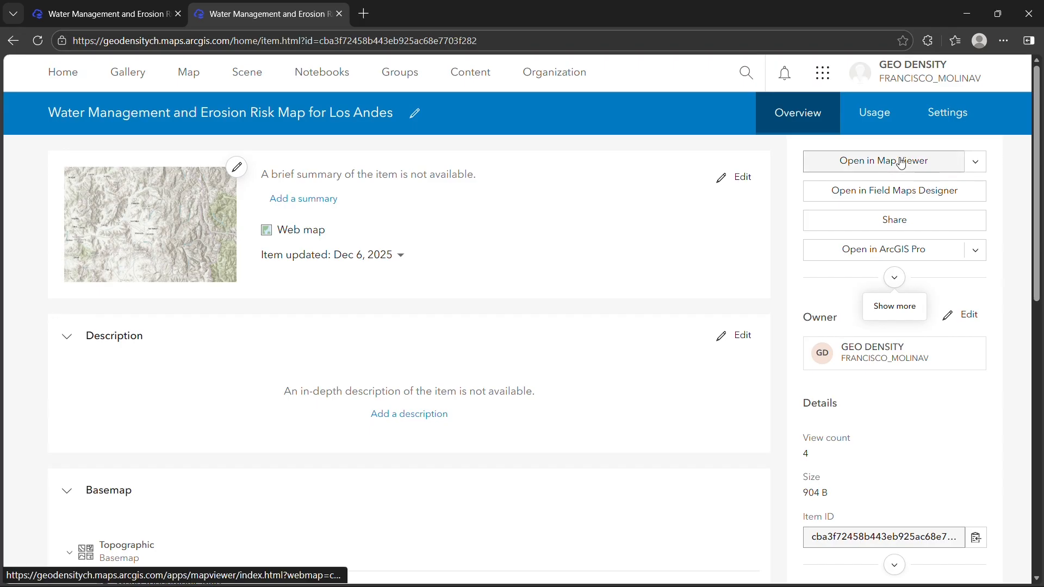
Switch to ArcGIS Online, open the Los Andes web map in Map Viewer and load Communes.zip as a Shapefile for a new layer.
{"action": "left_click", "coordinate": [900, 163]}
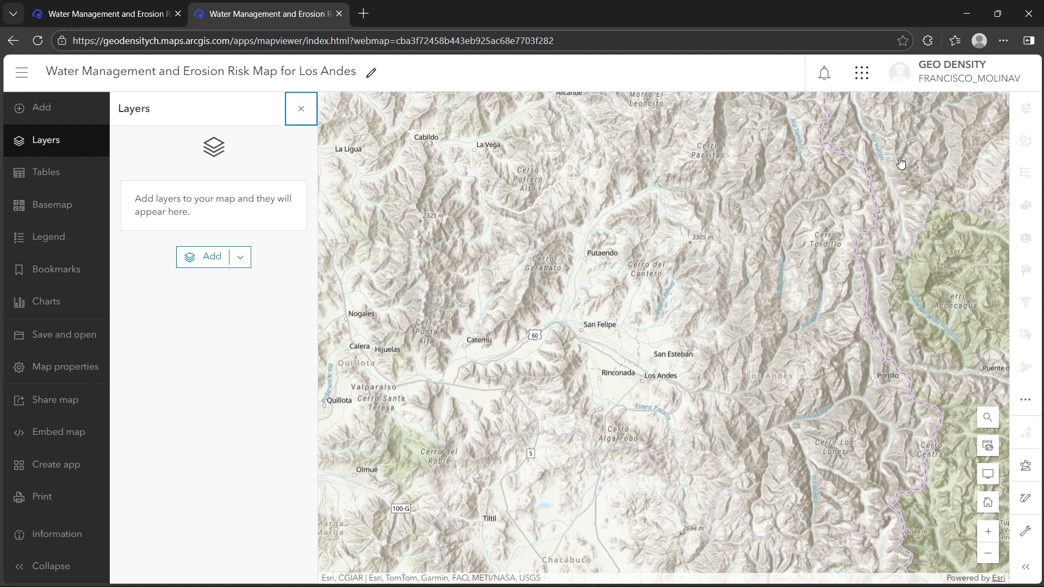
{"action": "left_click", "coordinate": [21, 111]}
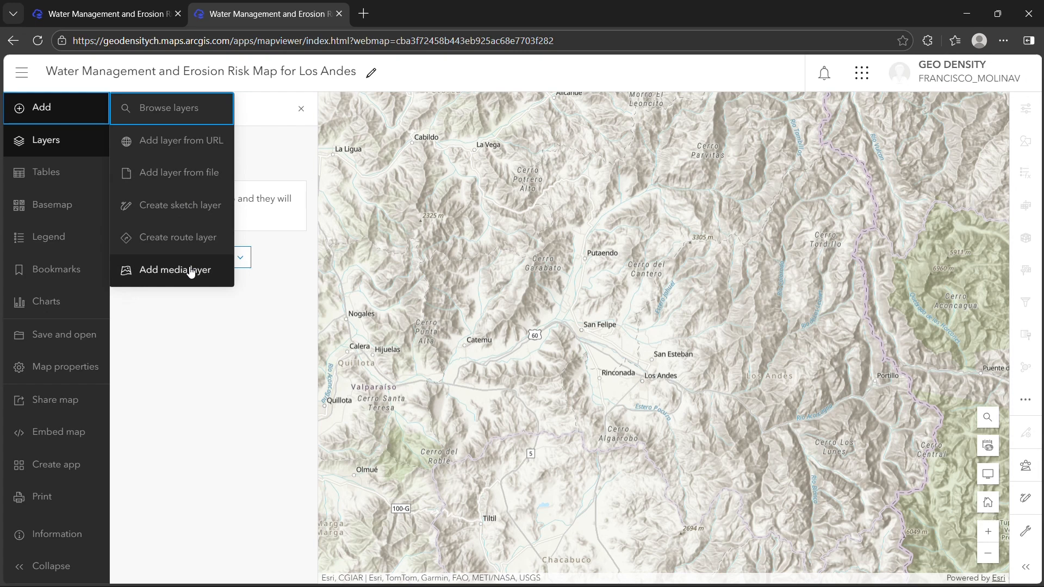
{"action": "left_click", "coordinate": [184, 173]}
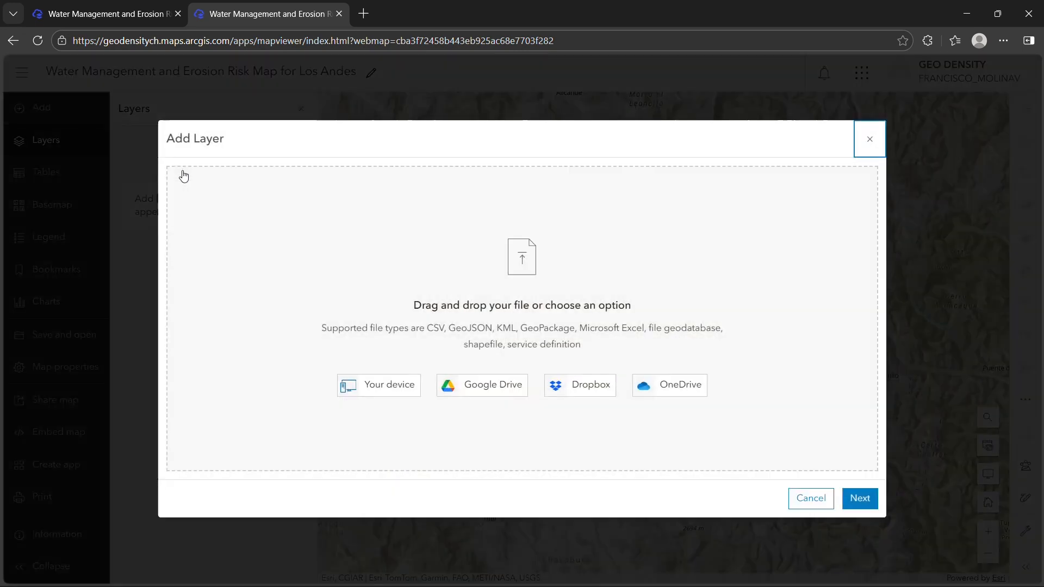
{"action": "left_click_drag", "start_coordinate": [474, 292], "coordinate": [508, 304]}
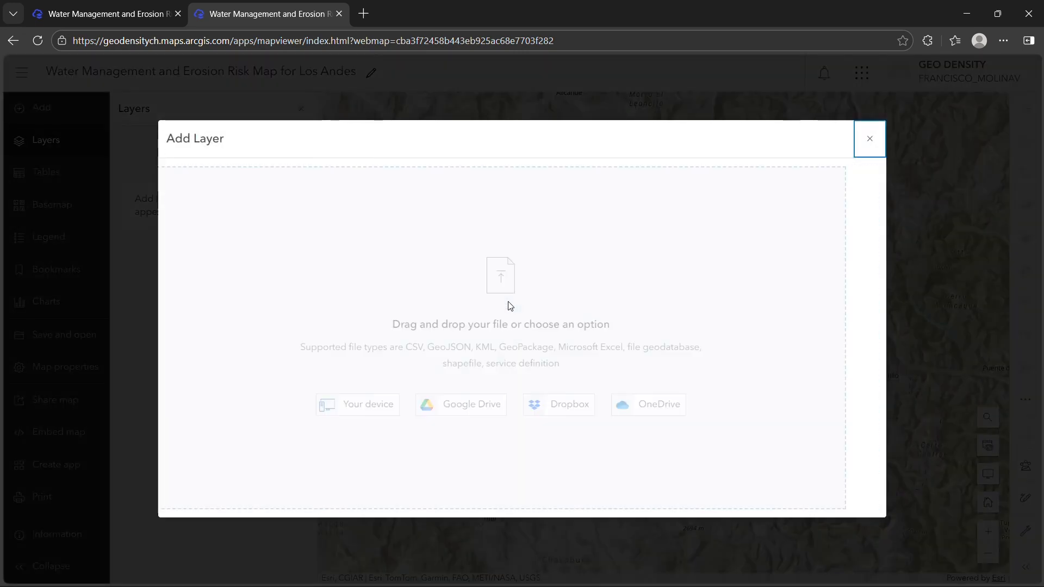
{"action": "left_click", "coordinate": [477, 292]}
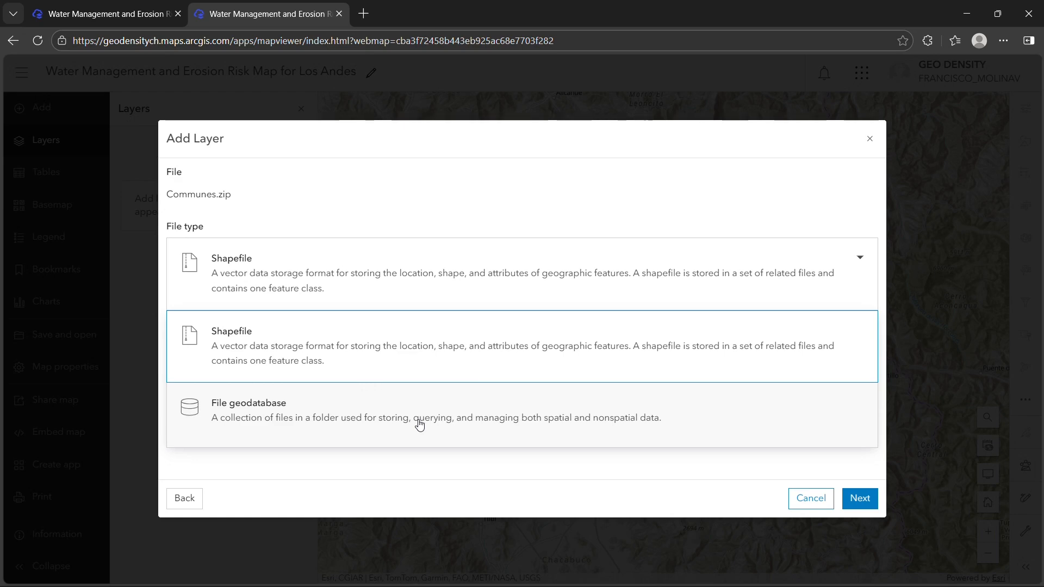
{"action": "left_click", "coordinate": [411, 345]}
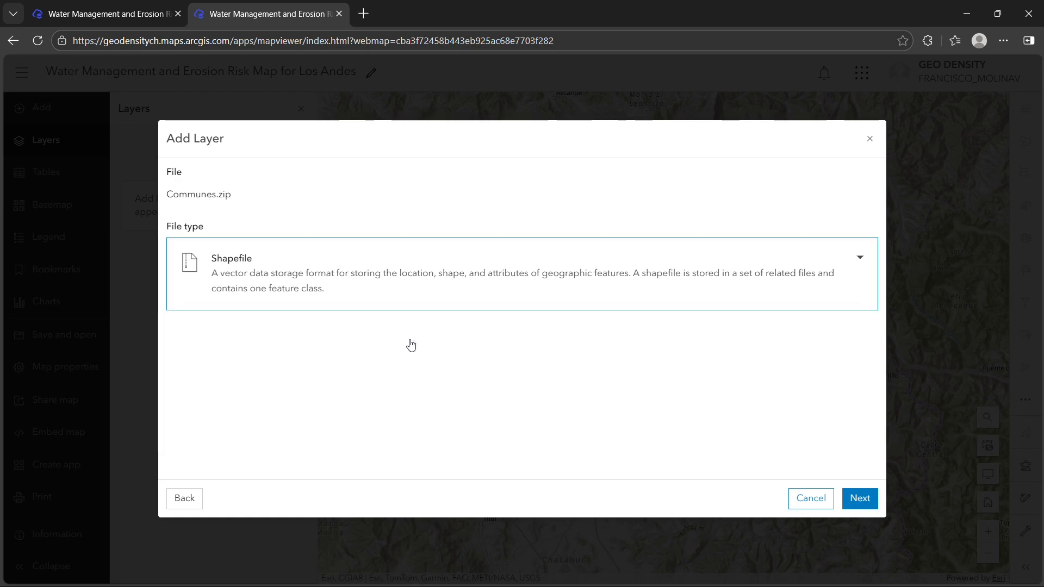
{"action": "left_click", "coordinate": [870, 500]}
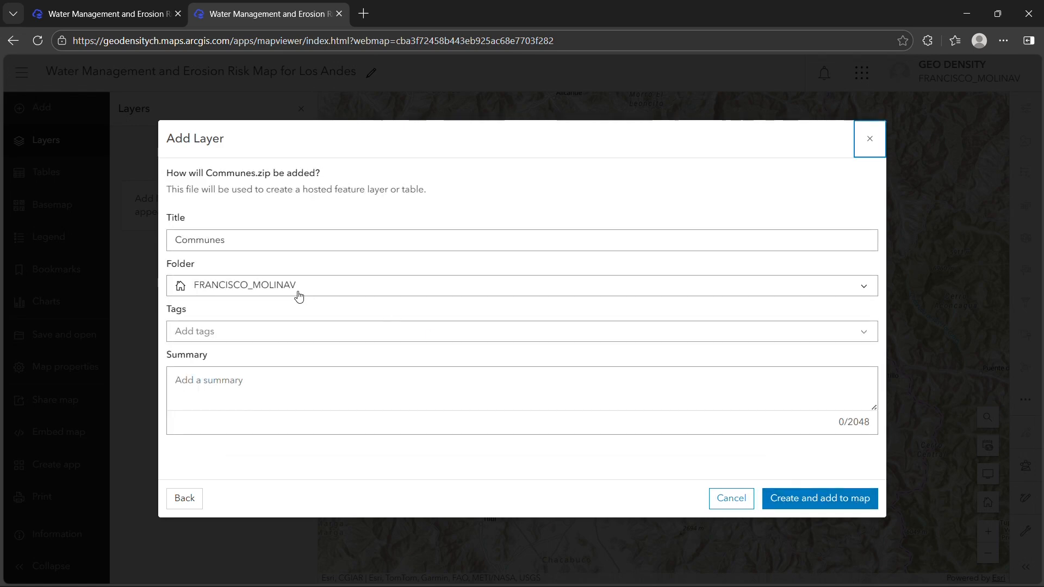
Create the Communes layer in the Udemy AGOL folder, add it to the map and close its properties.
{"action": "left_click", "coordinate": [299, 296]}
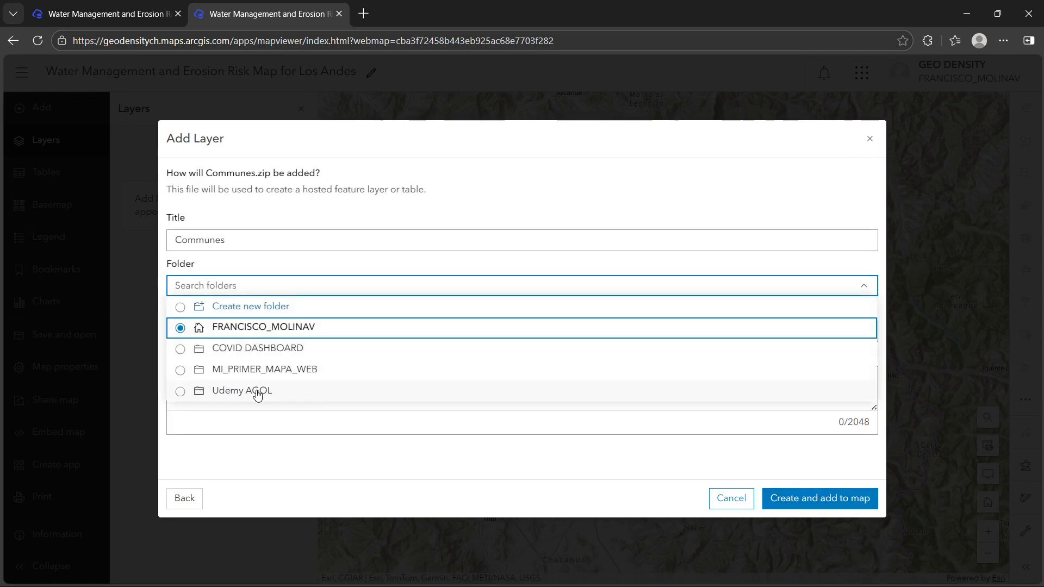
{"action": "left_click", "coordinate": [258, 392]}
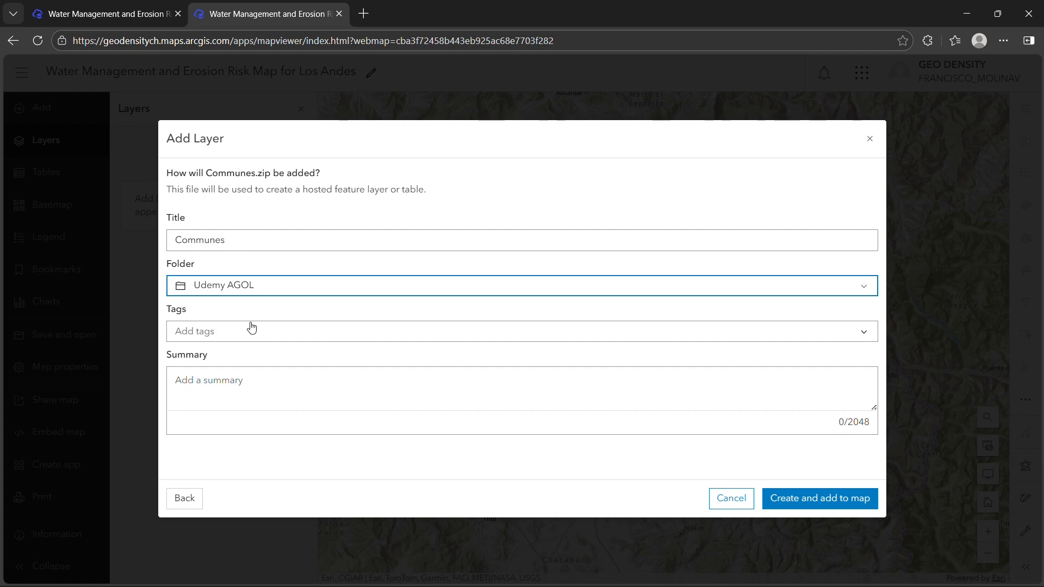
{"action": "left_click", "coordinate": [789, 501]}
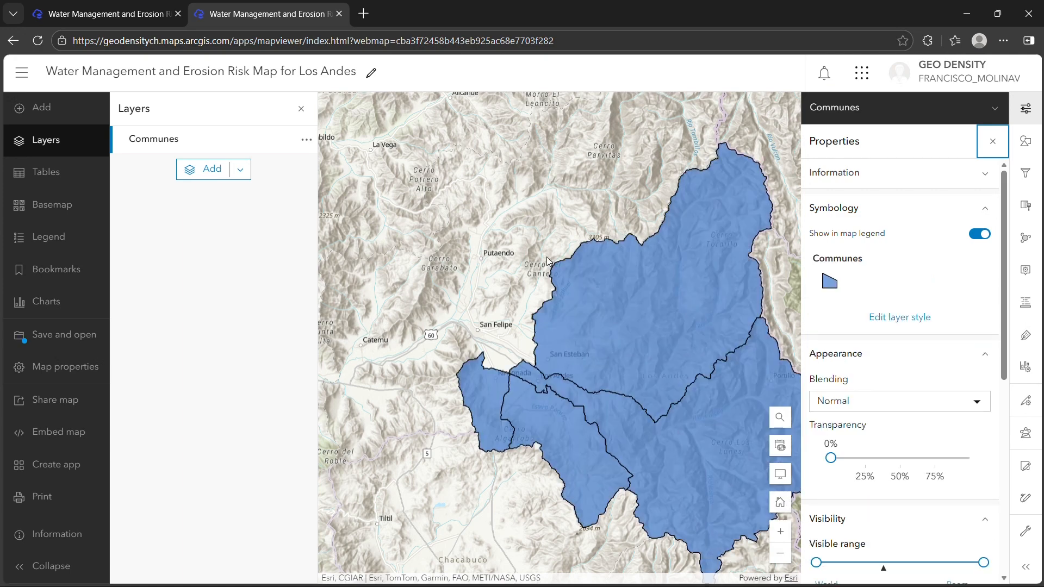
{"action": "left_click_drag", "start_coordinate": [619, 322], "coordinate": [533, 299]}
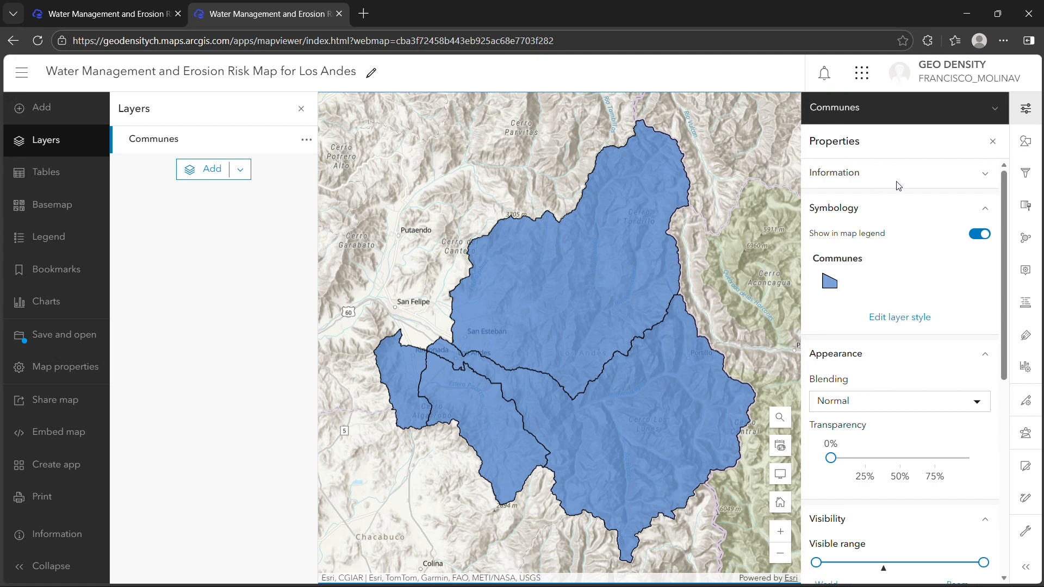
{"action": "left_click", "coordinate": [998, 108]}
{"action": "left_click", "coordinate": [999, 108]}
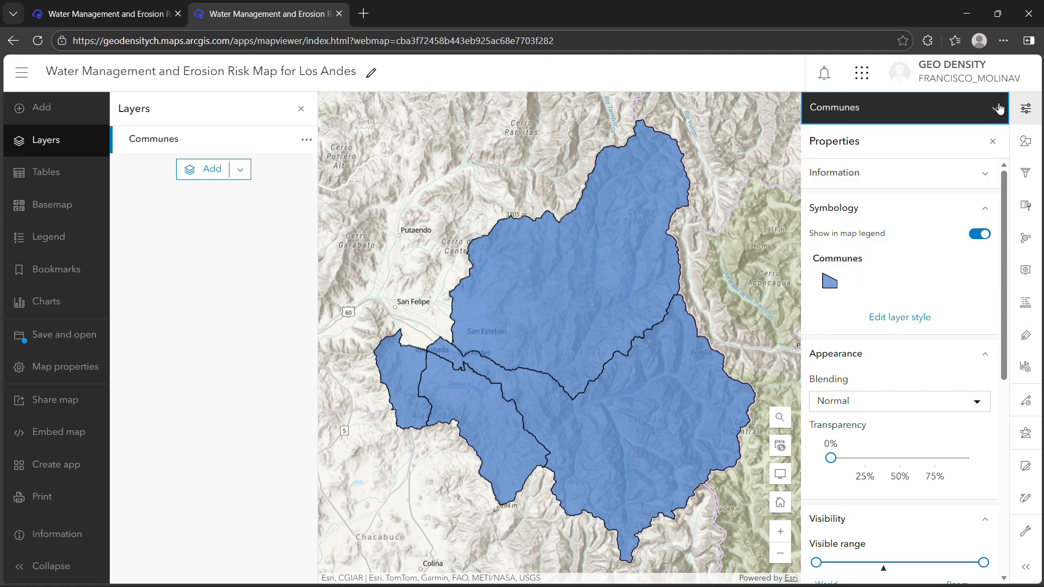
{"action": "left_click", "coordinate": [997, 143]}
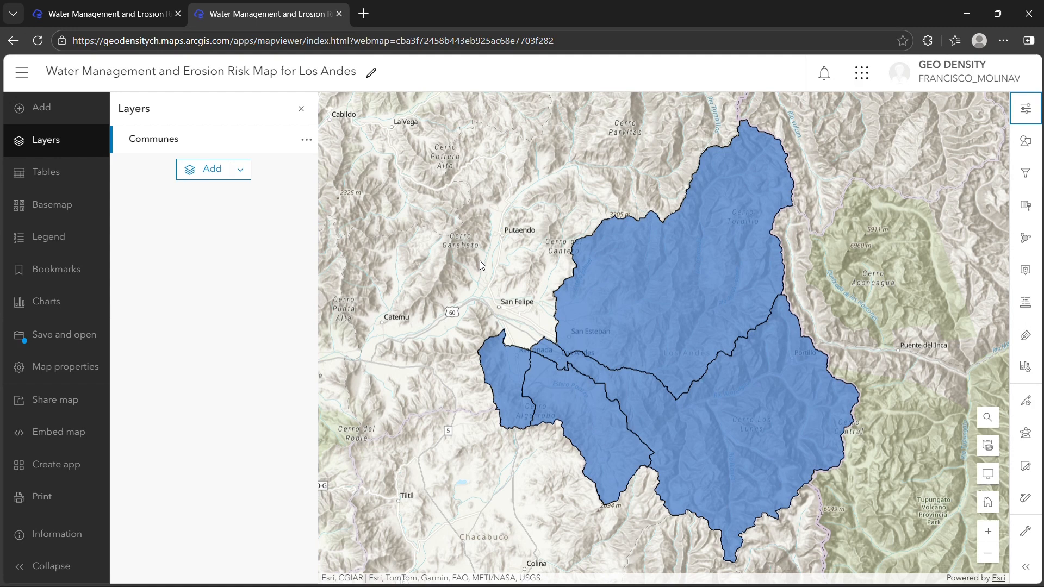
Start adding another layer from file, supplying Erosion.zip with the Shapefile file type.
{"action": "left_click", "coordinate": [67, 115]}
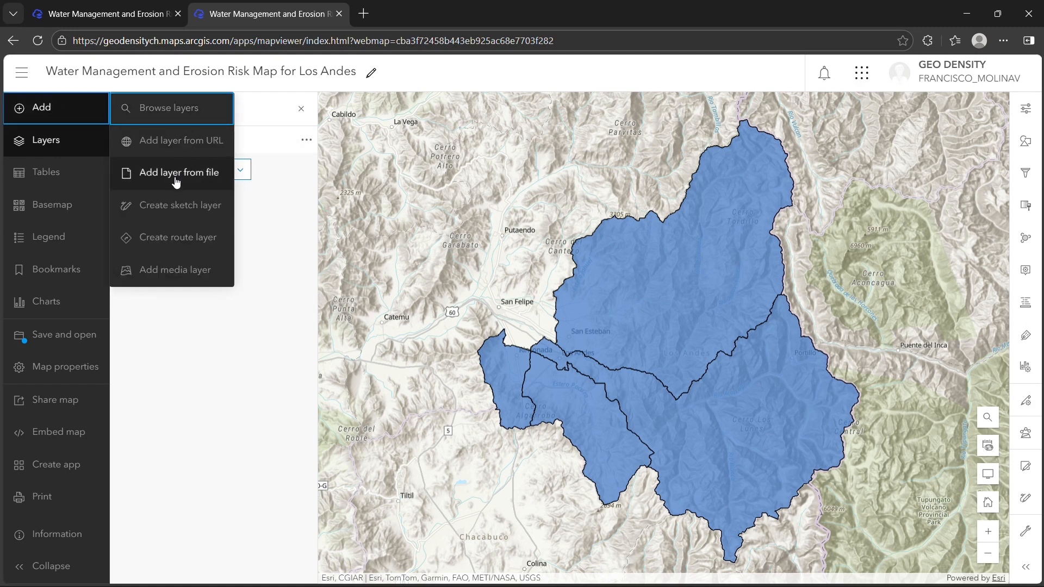
{"action": "left_click", "coordinate": [176, 179]}
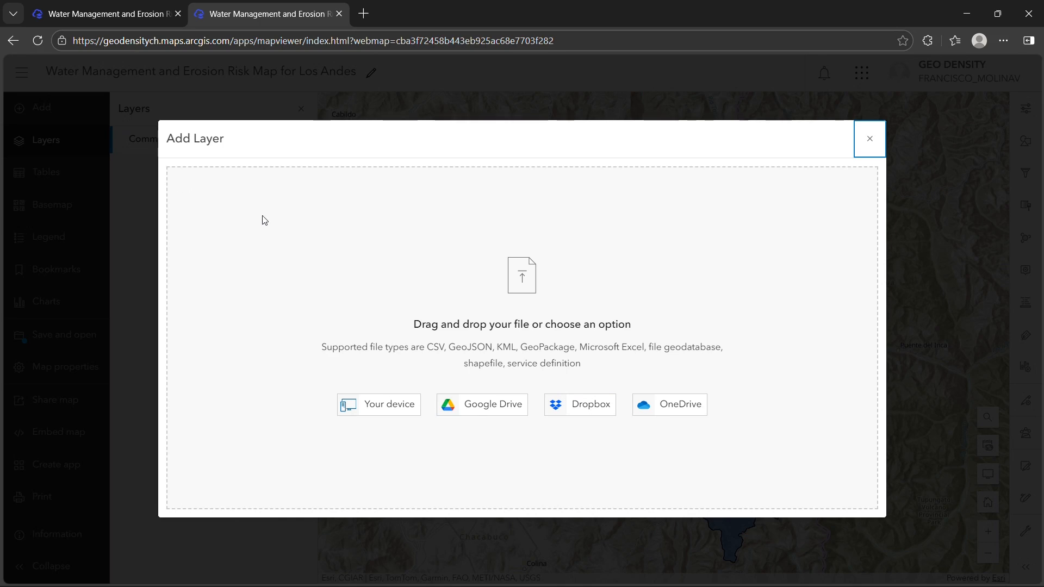
{"action": "left_click_drag", "start_coordinate": [264, 219], "coordinate": [532, 308]}
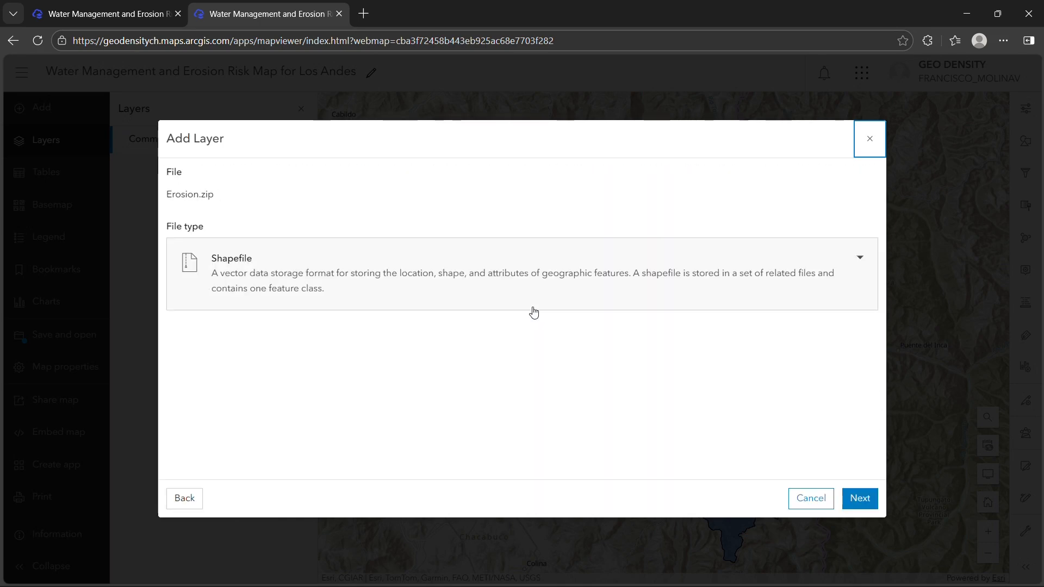
{"action": "left_click", "coordinate": [495, 287]}
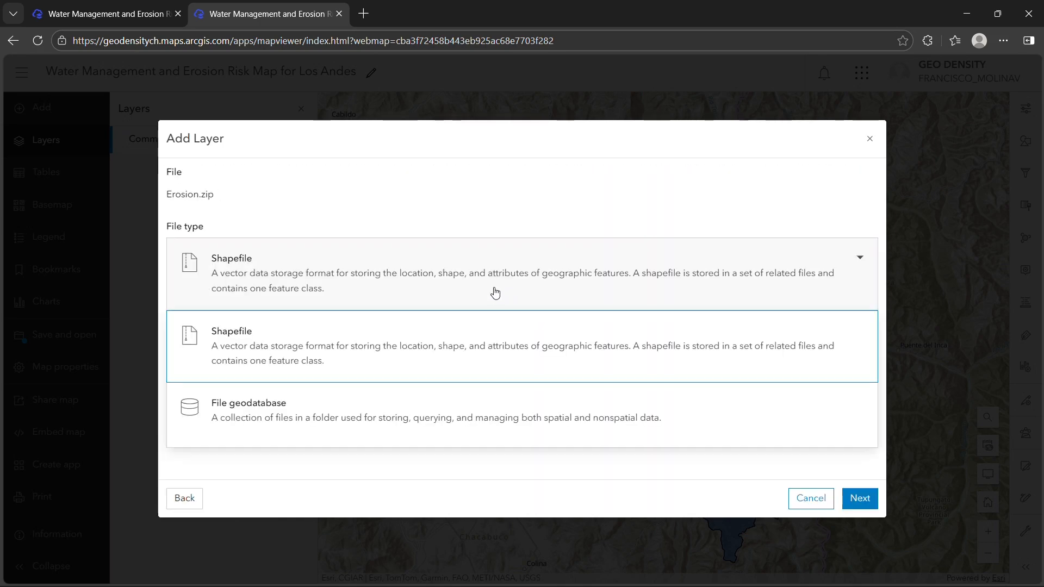
{"action": "left_click", "coordinate": [447, 334]}
{"action": "left_click", "coordinate": [876, 503]}
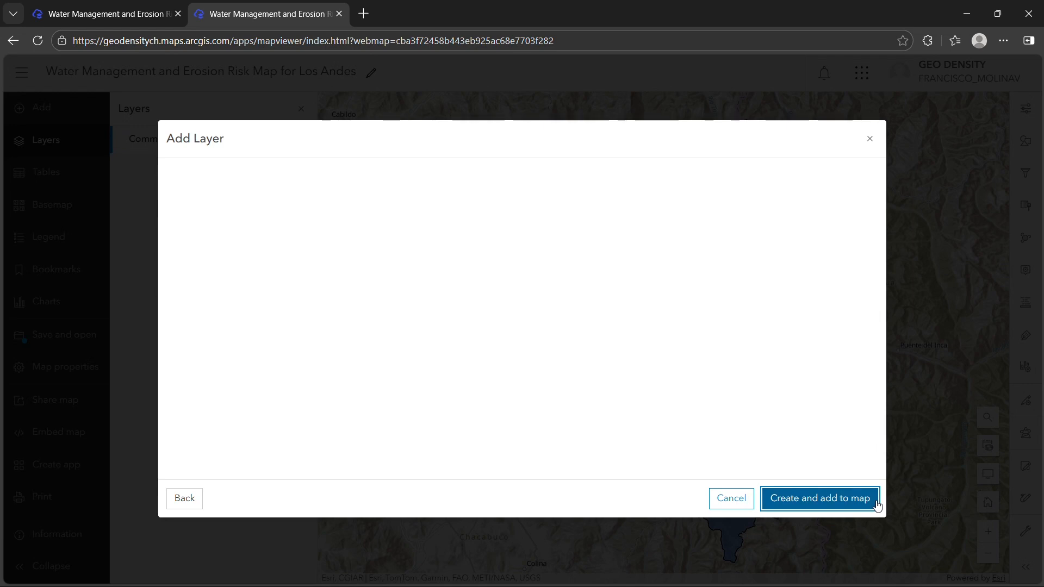
Create the Erosion layer in the Udemy AGOL folder, add it to the map and close its properties.
{"action": "left_click", "coordinate": [308, 283]}
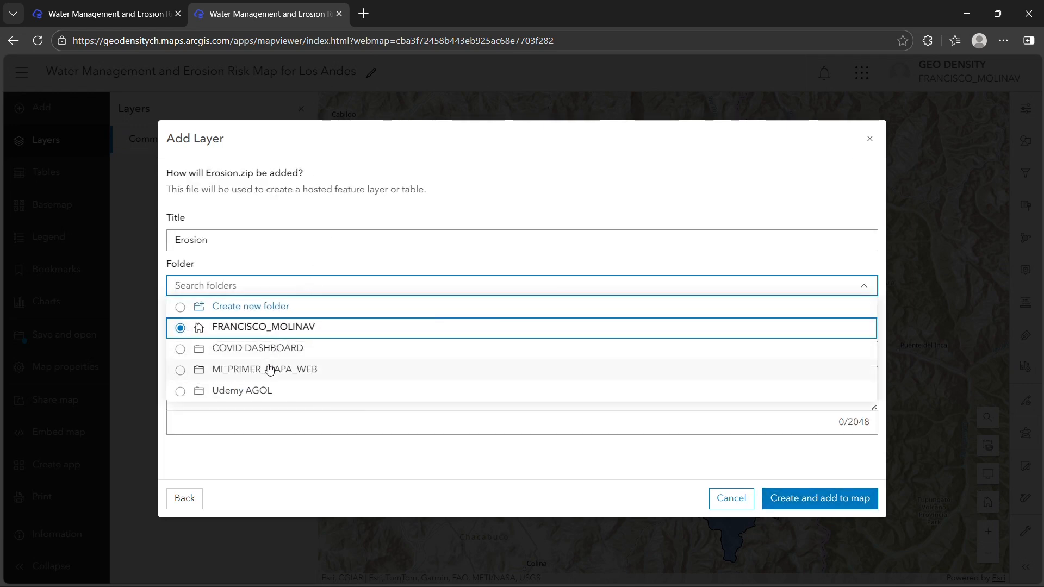
{"action": "left_click", "coordinate": [255, 391]}
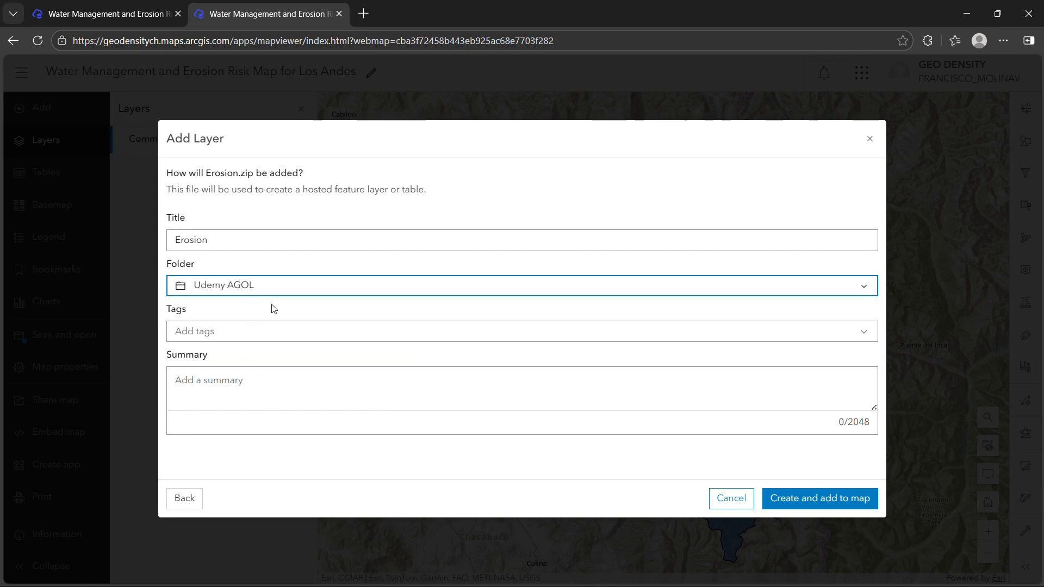
{"action": "left_click", "coordinate": [784, 496]}
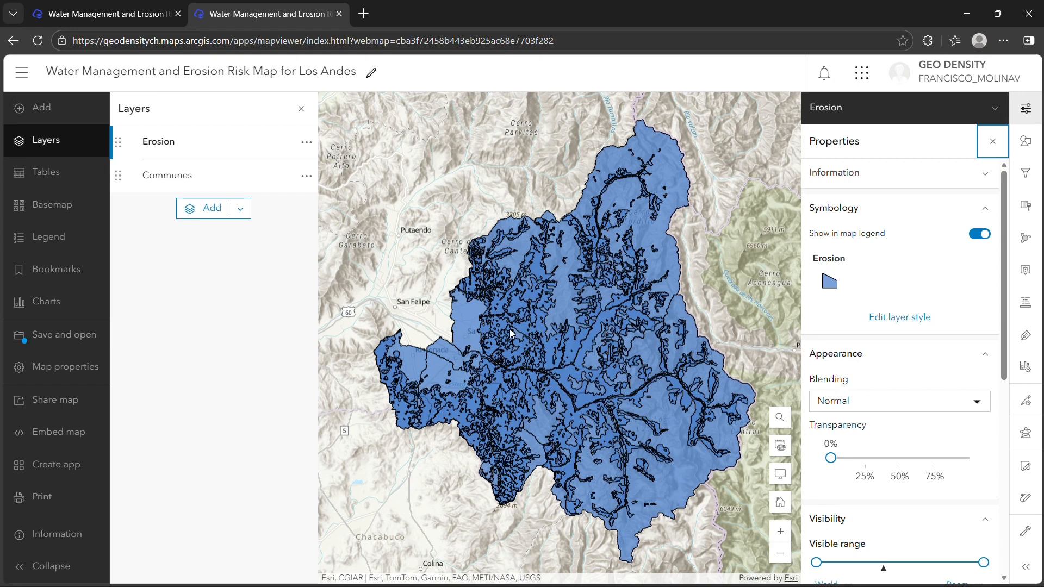
{"action": "left_click", "coordinate": [1000, 148]}
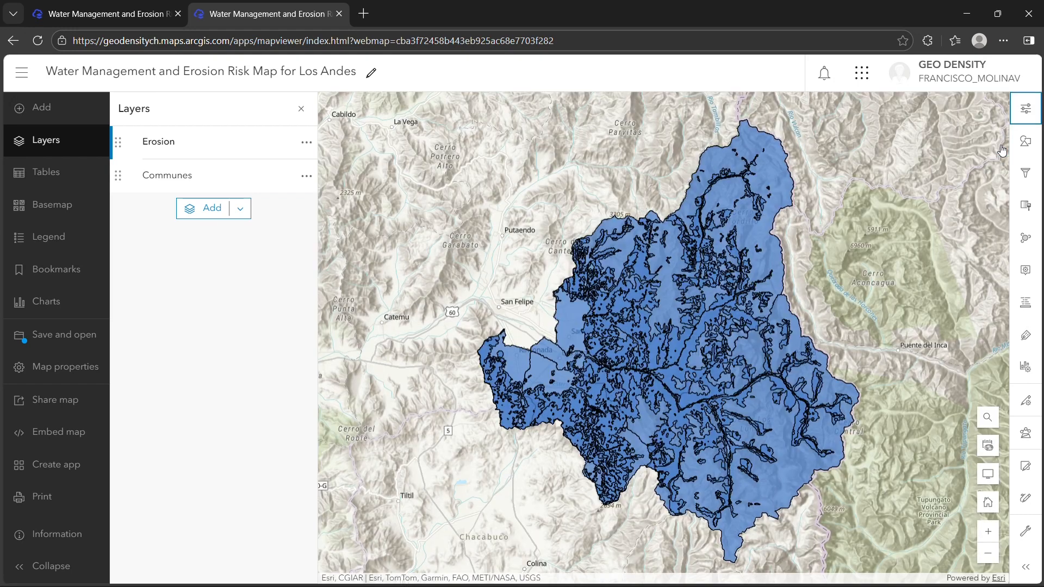
Save the web map with the Communes and Erosion layers.
{"action": "left_click", "coordinate": [58, 345]}
{"action": "left_click", "coordinate": [156, 345]}
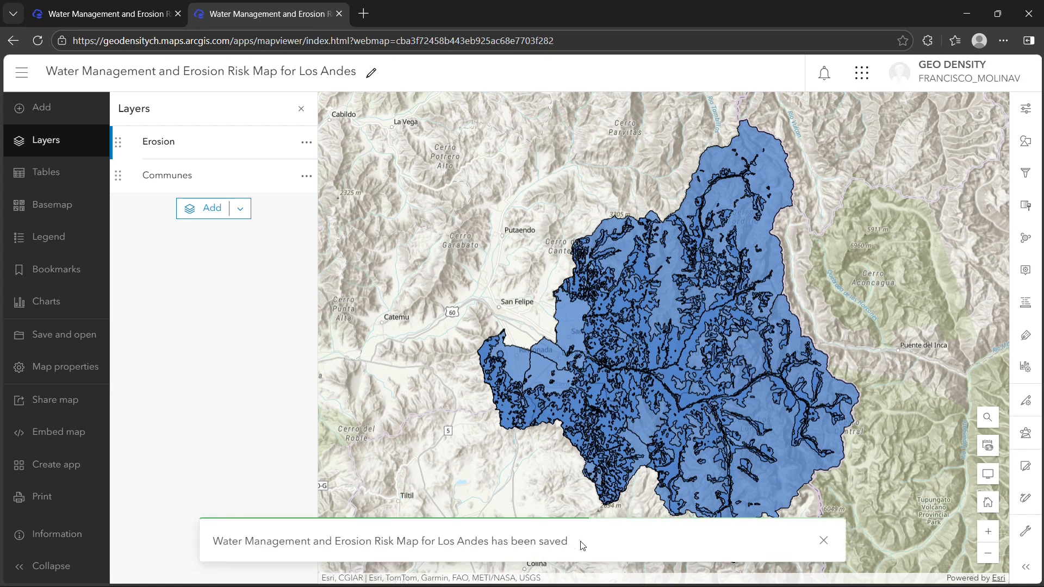
{"action": "mouse_move", "coordinate": [581, 543]}
{"action": "left_mouse_down"}
{"action": "mouse_move", "coordinate": [207, 535]}
{"action": "mouse_move", "coordinate": [576, 540]}
{"action": "left_mouse_up"}
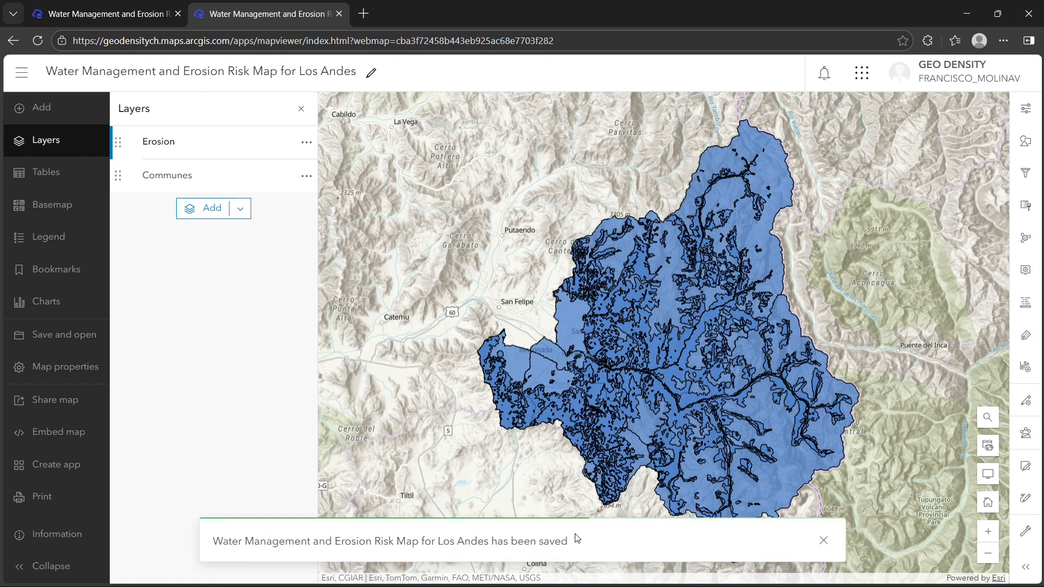